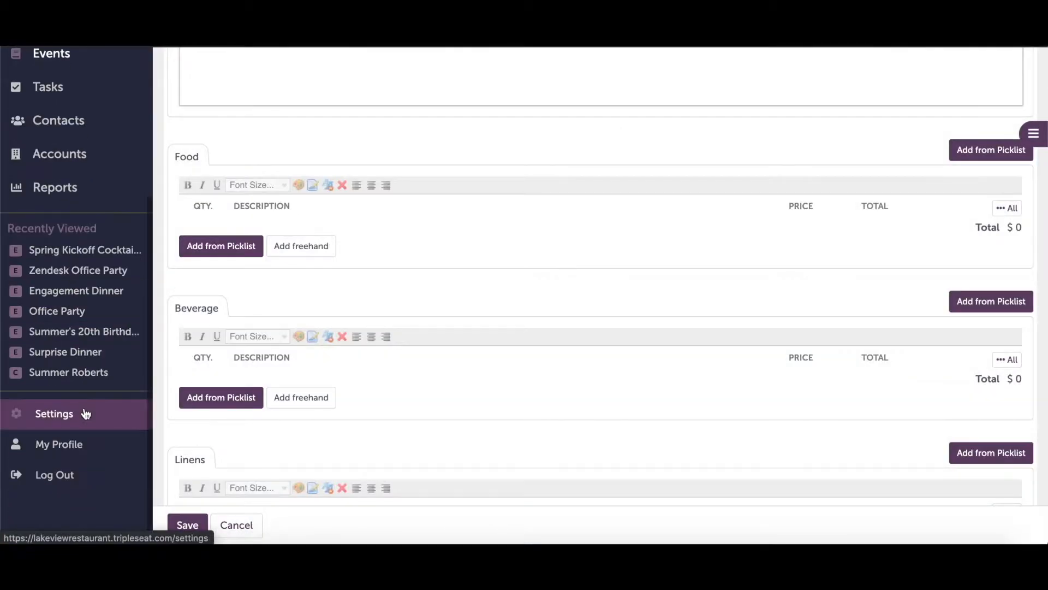
Open the Picklists settings for the document menu items
click(86, 411)
scroll(410, 411, down, 5)
scroll(410, 409, down, 3)
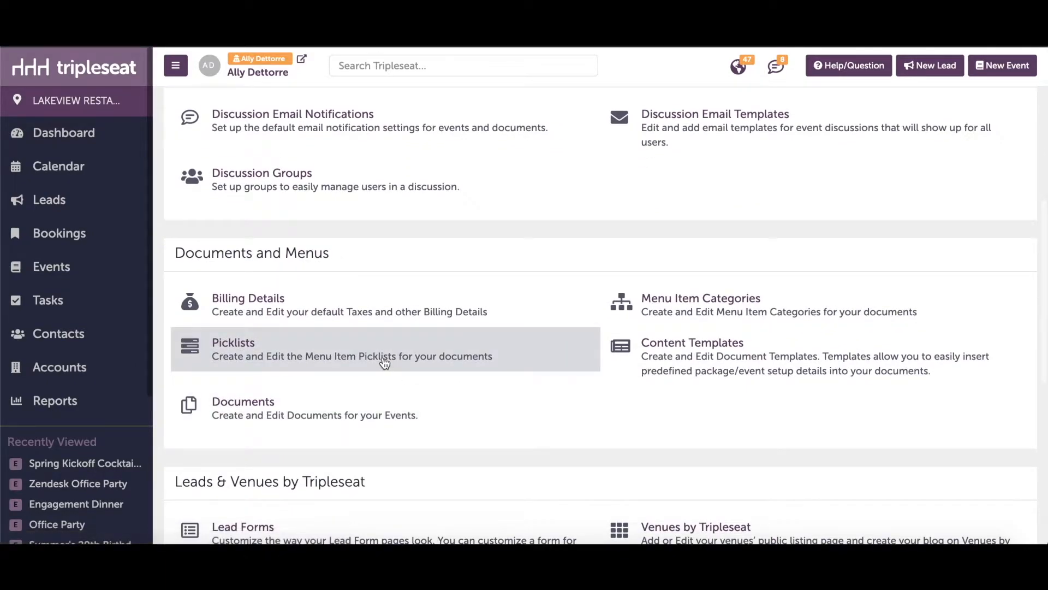
click(385, 363)
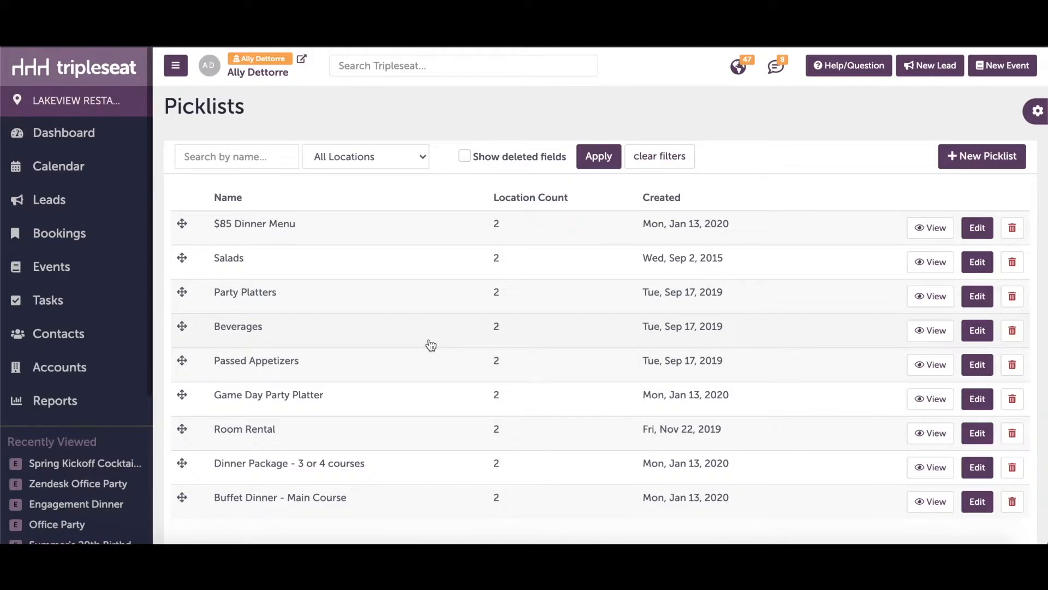
scroll(431, 344, down, 1)
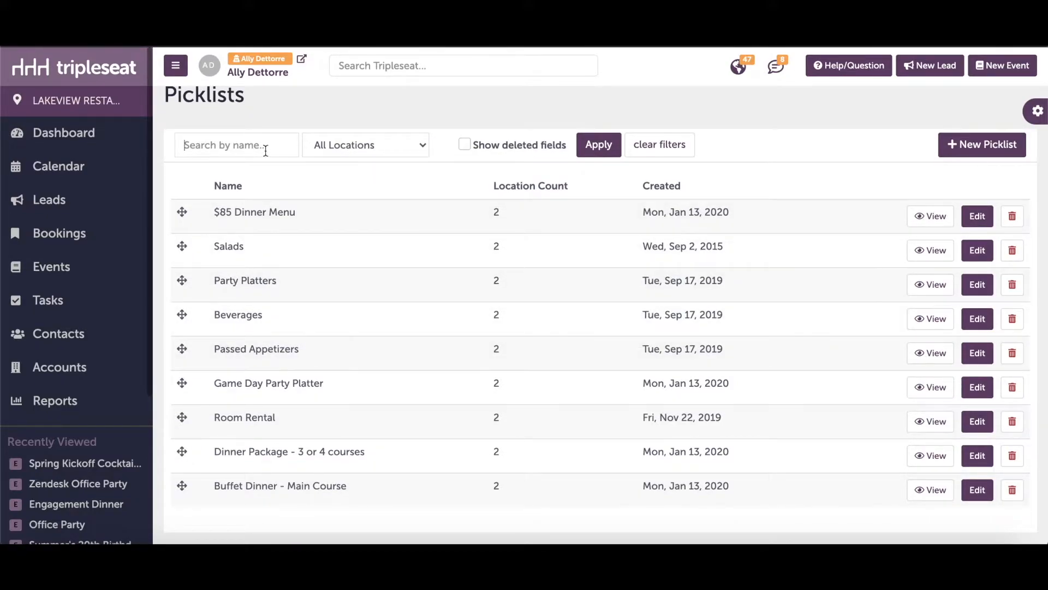
key(Tab)
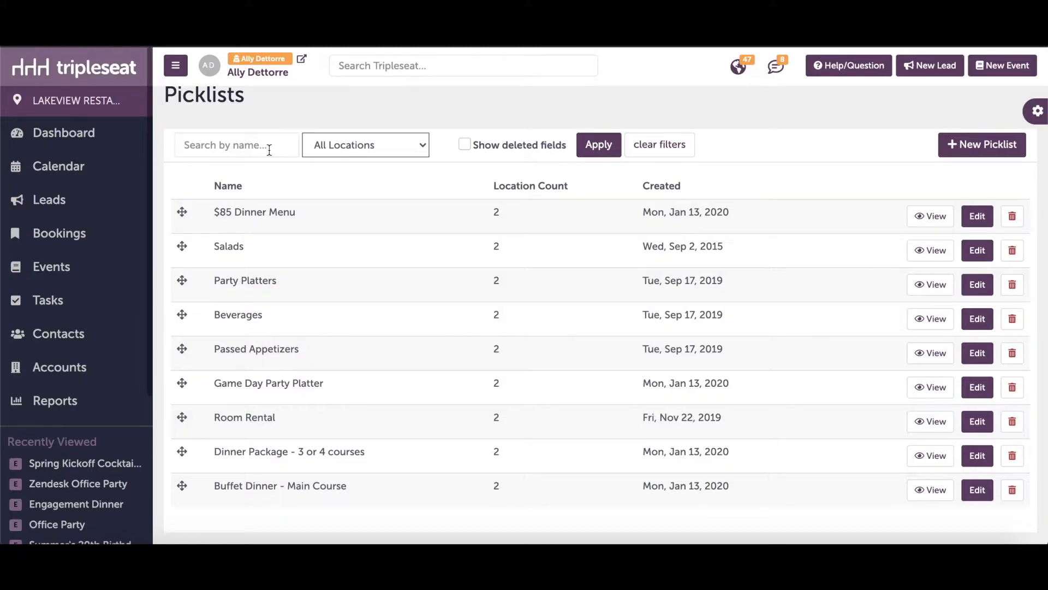
click(365, 146)
click(365, 146)
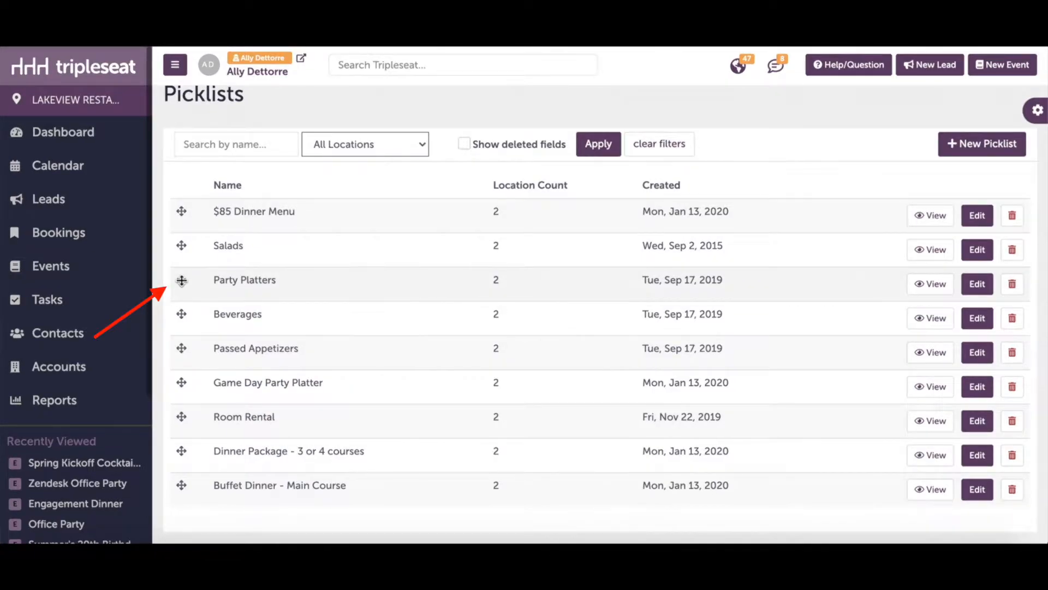
Move the Party Platters picklist below Beverages in the picklist order
drag(182, 280, 179, 336)
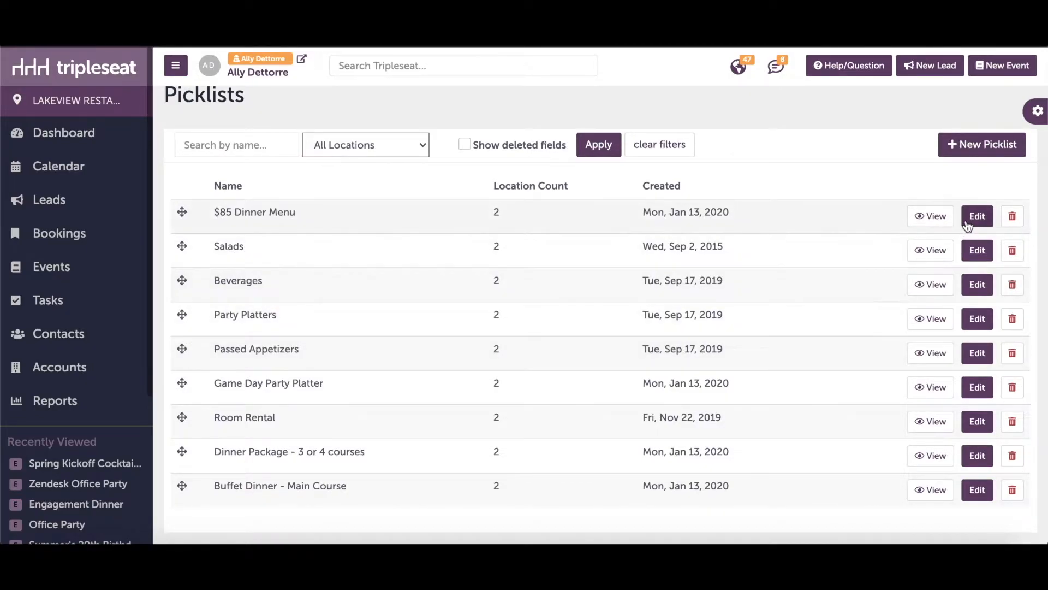
In the $85 Dinner Menu picklist, change the Field Green item to "Field Green with apples and raspberry vinaigrette" and save
click(278, 217)
scroll(277, 218, down, 1)
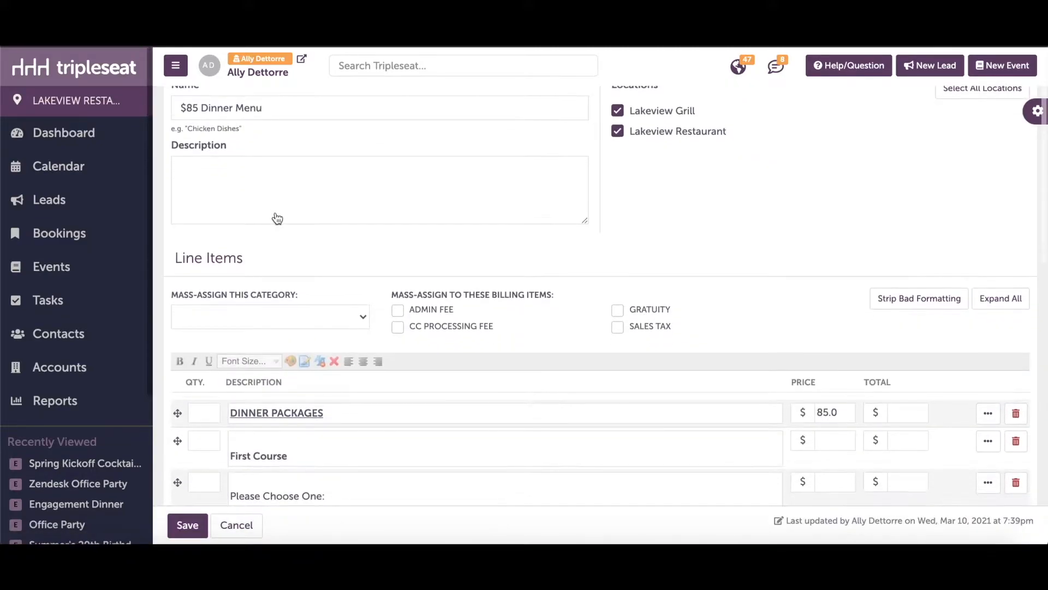
scroll(277, 219, down, 4)
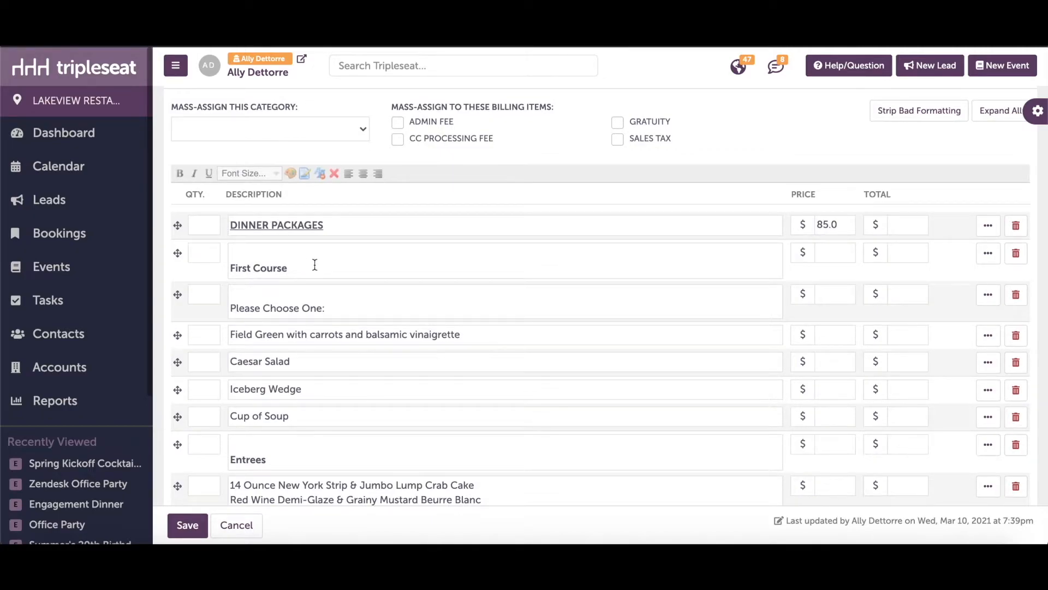
click(327, 338)
double_click(327, 338)
text(apples)
double_click(387, 334)
text(raspb)
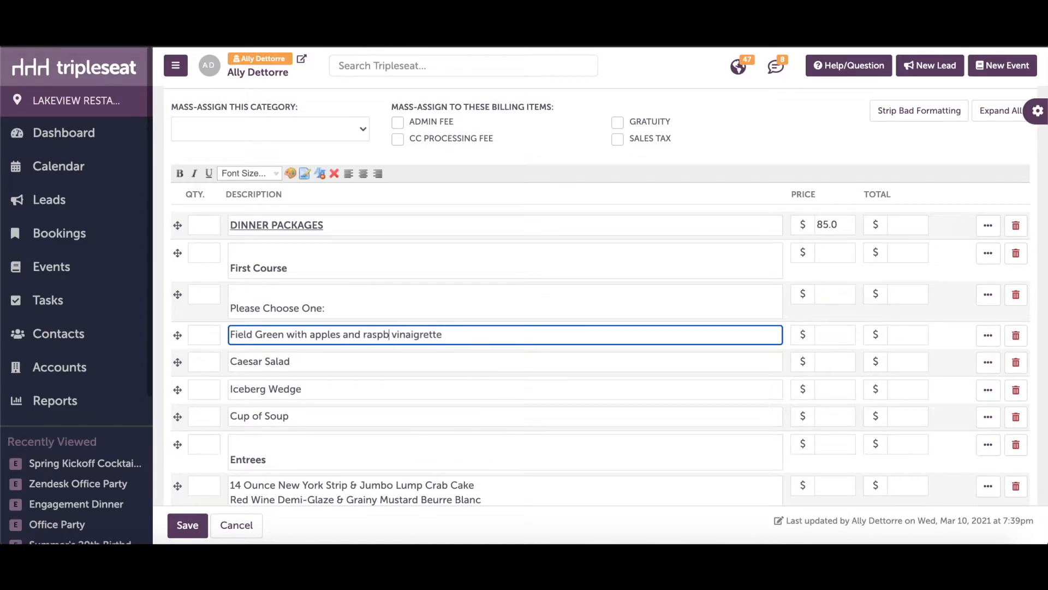
text(erry)
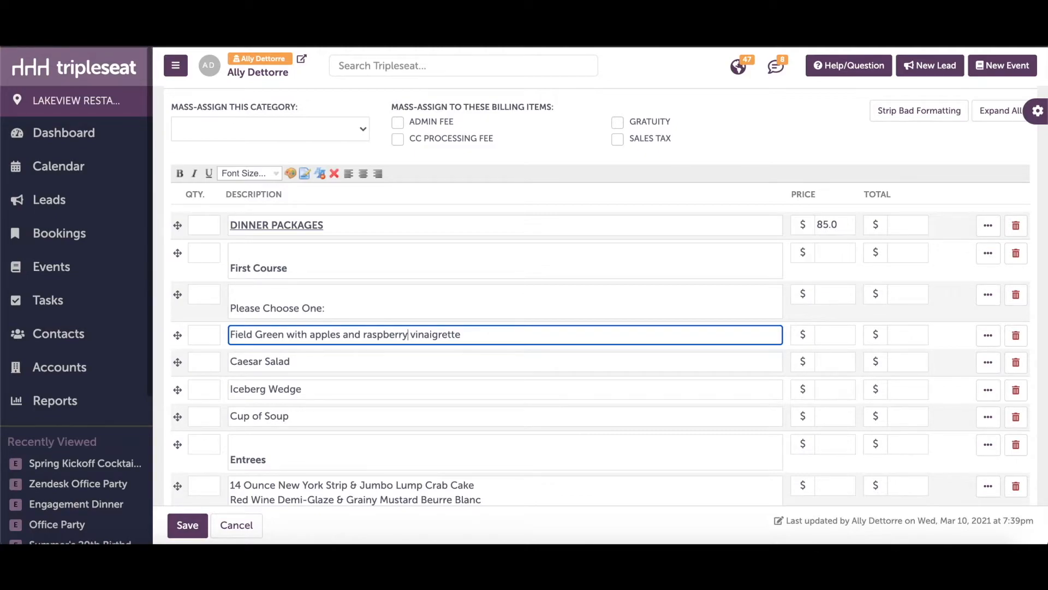
click(188, 526)
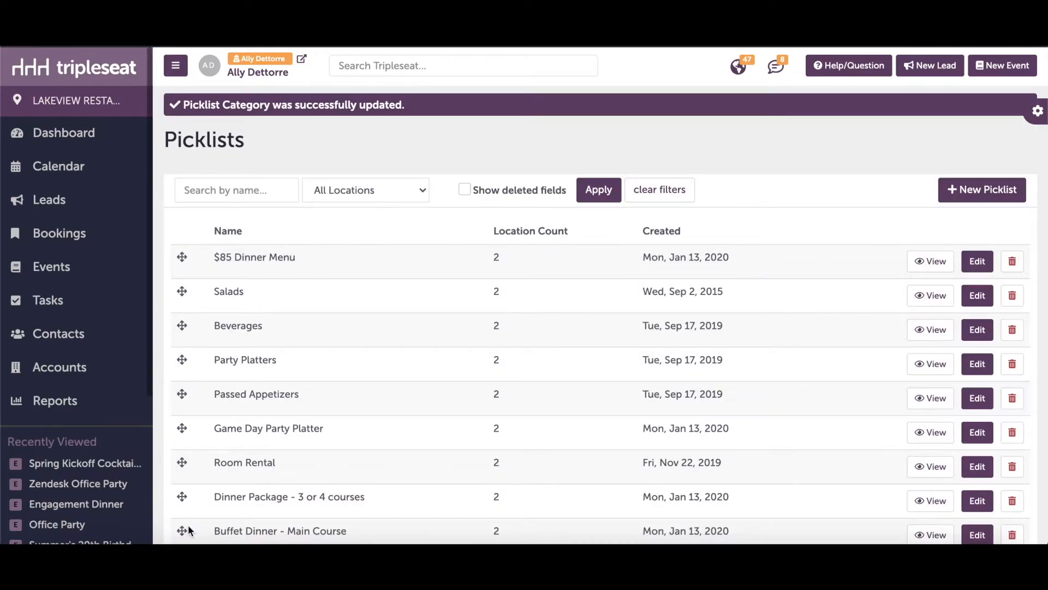
Create a picklist named "$95 Dinner Menu" for Lakeview Grill and Lakeview Restaurant and continue to adding items
click(967, 201)
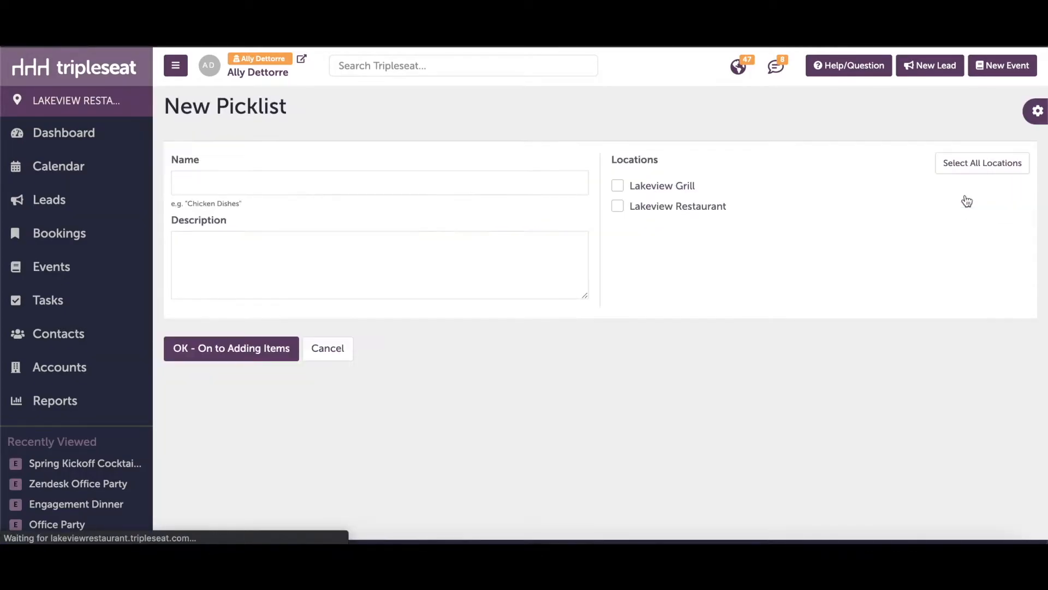
click(547, 184)
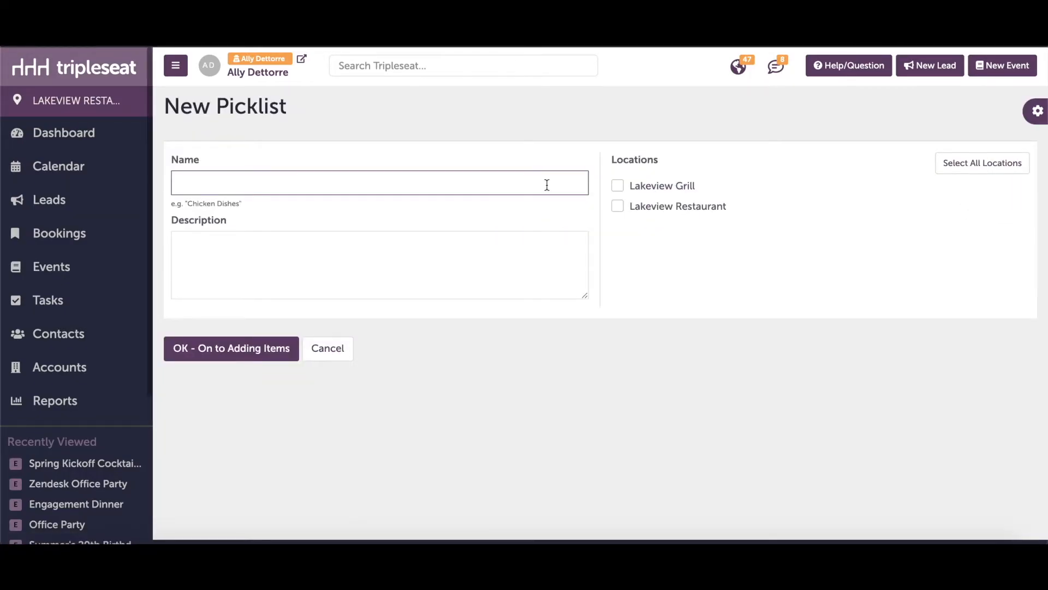
text($95 Dinner Menu)
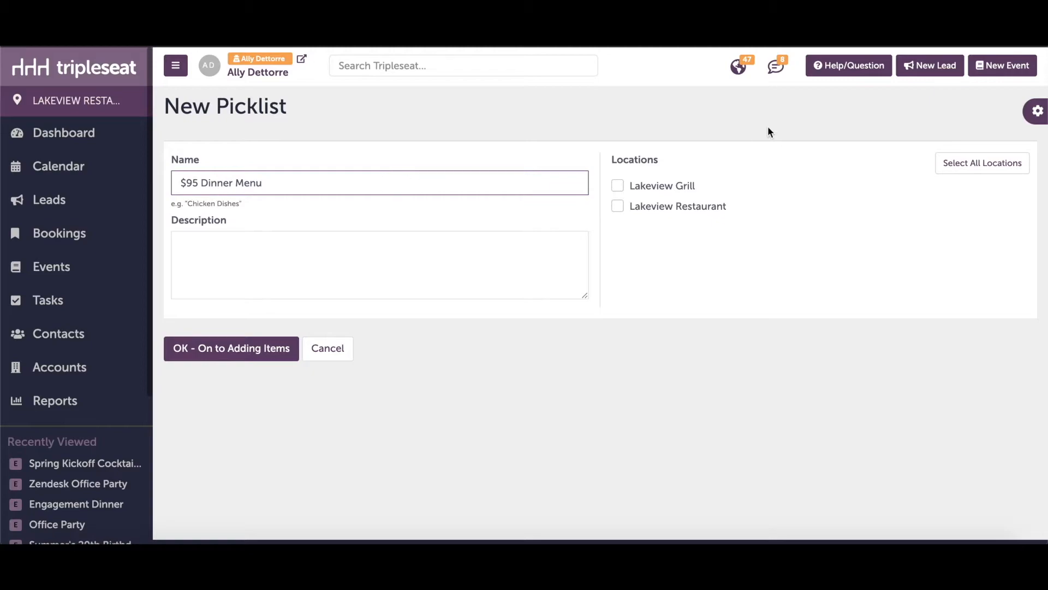
click(689, 186)
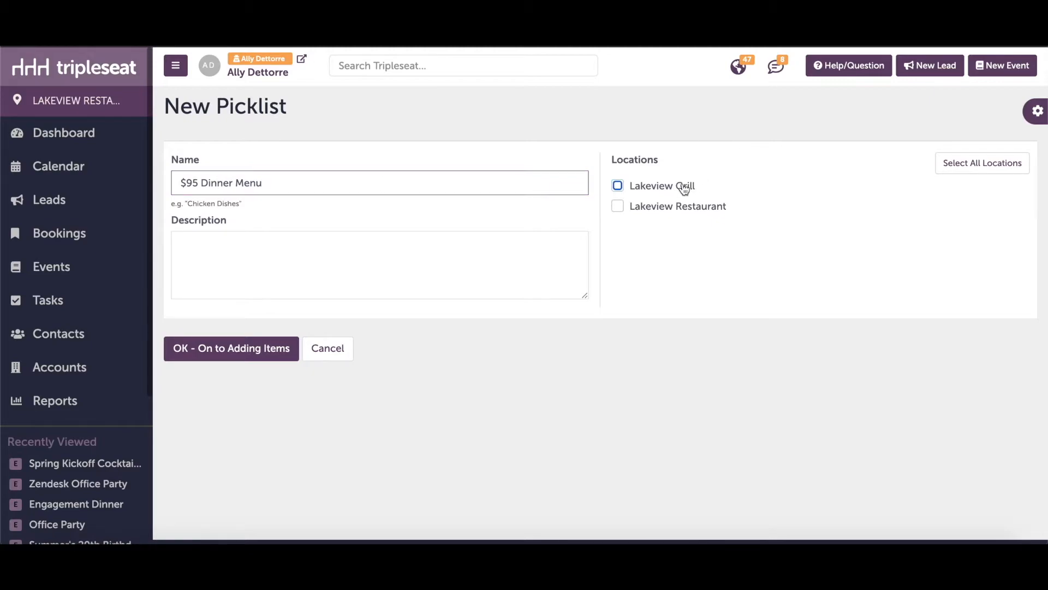
click(669, 212)
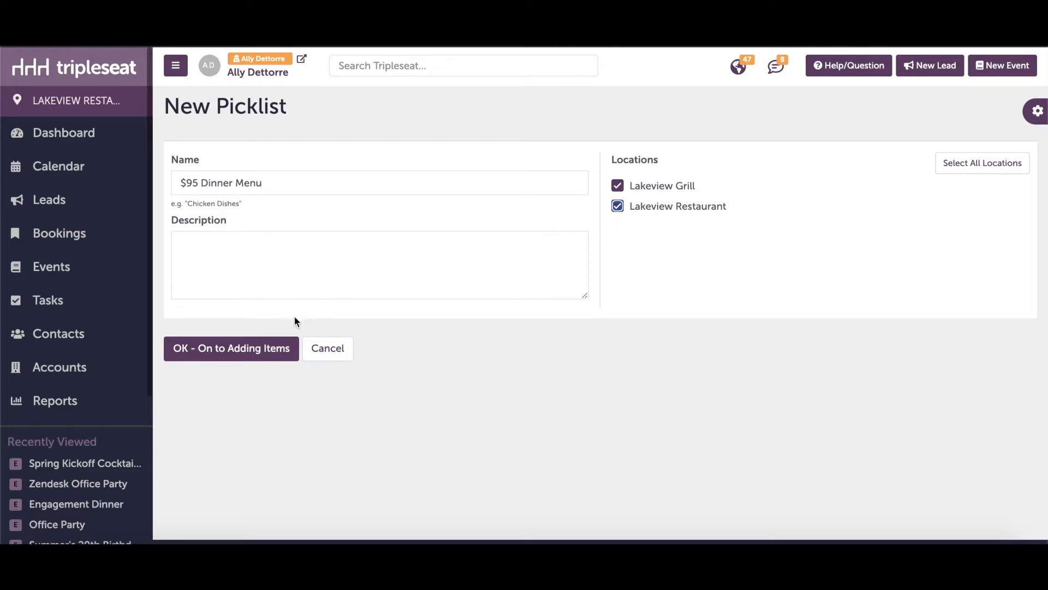
click(273, 347)
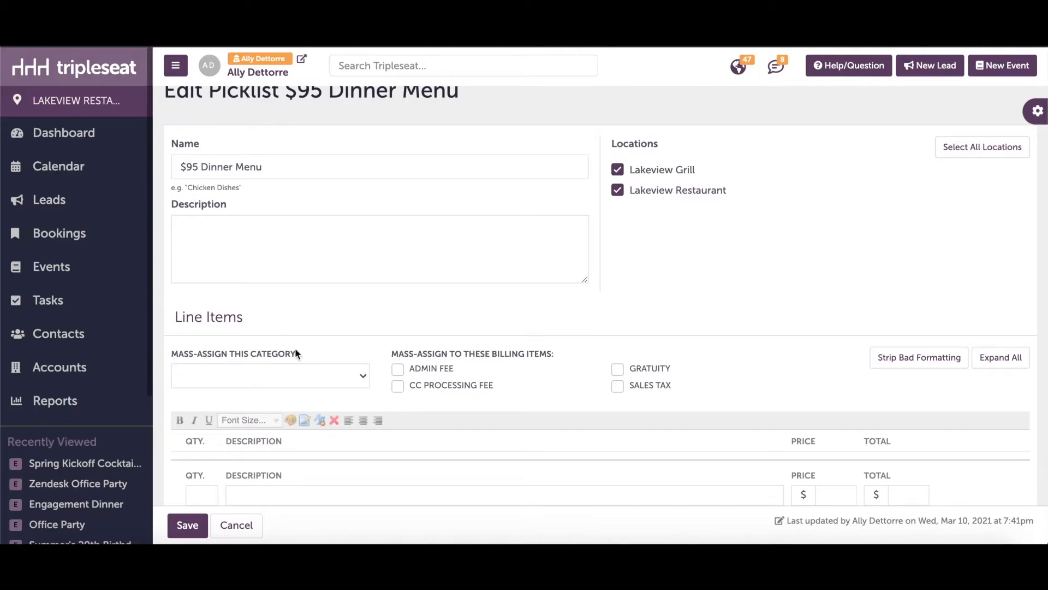
Mass-assign the Food category to the new picklist's line items
scroll(295, 338, down, 1)
click(307, 318)
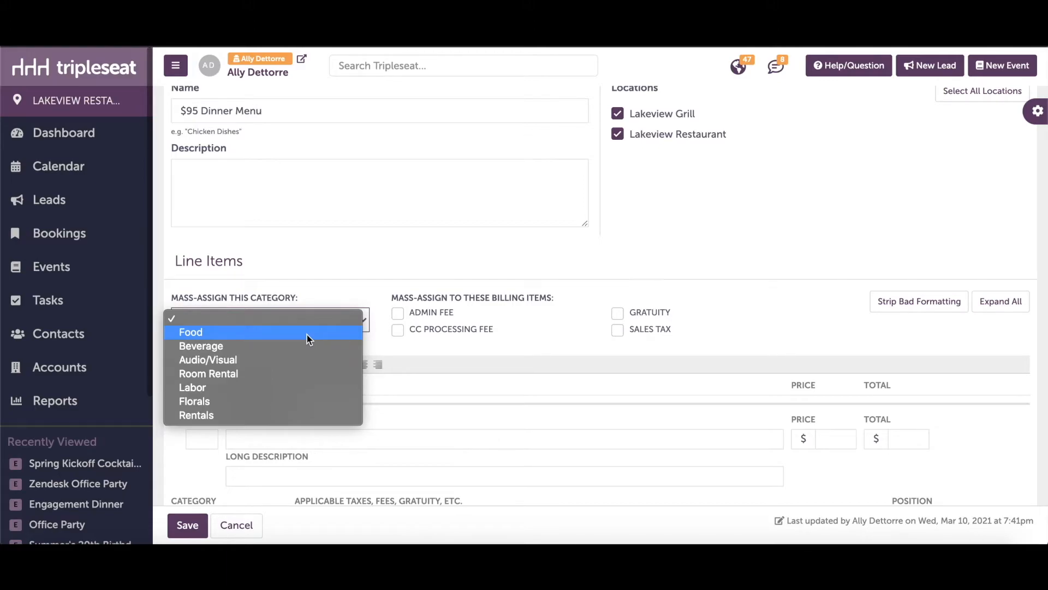
click(307, 334)
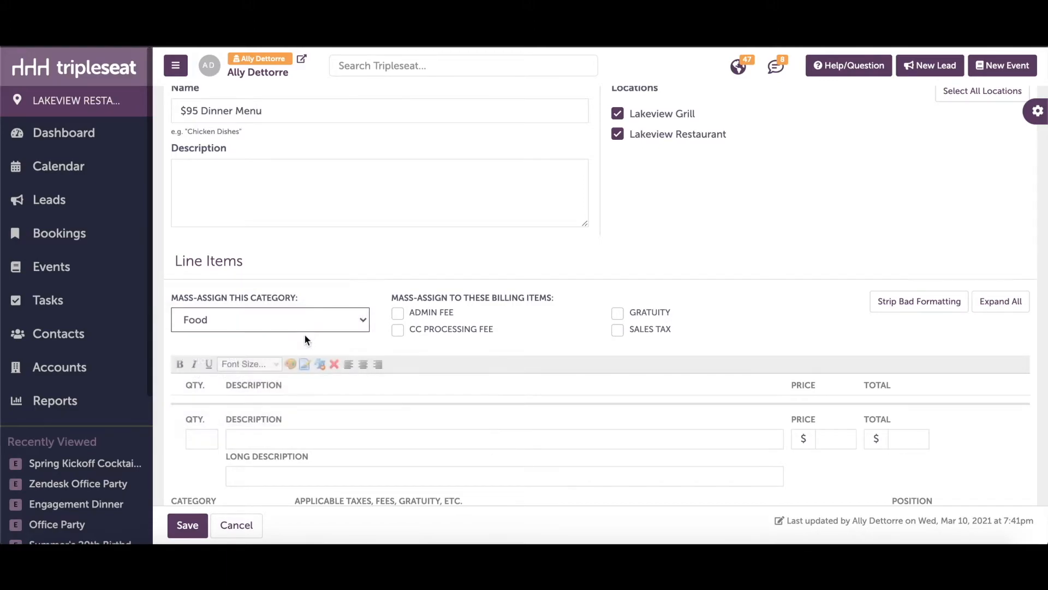
scroll(459, 383, down, 1)
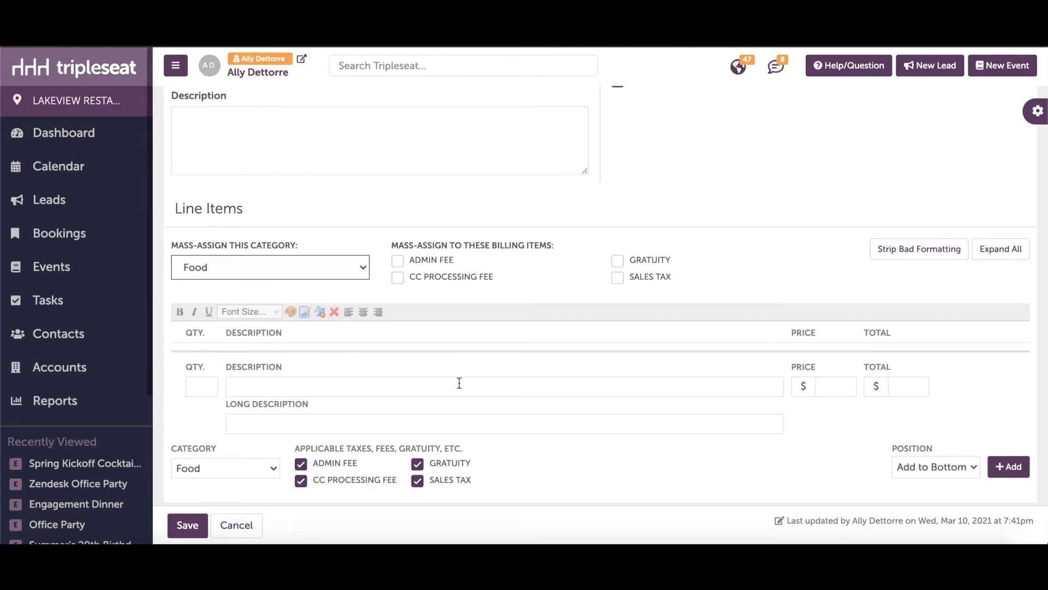
Add six blank line items to the $95 Dinner Menu picklist
click(1012, 473)
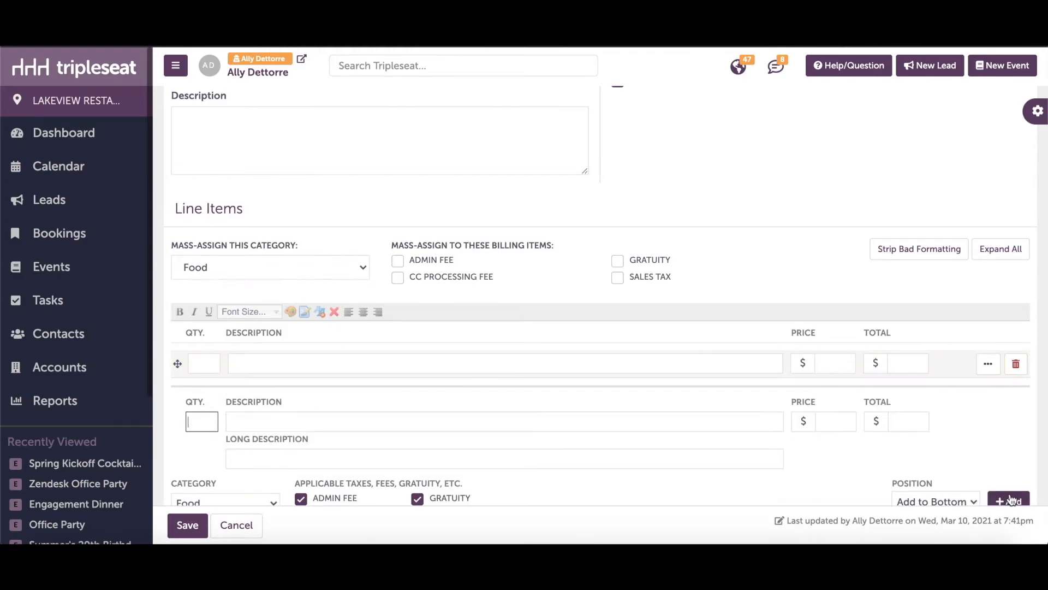
scroll(1010, 480, down, 1)
click(1009, 469)
click(1010, 469)
scroll(1010, 472, down, 1)
click(1010, 473)
click(1010, 474)
click(1009, 481)
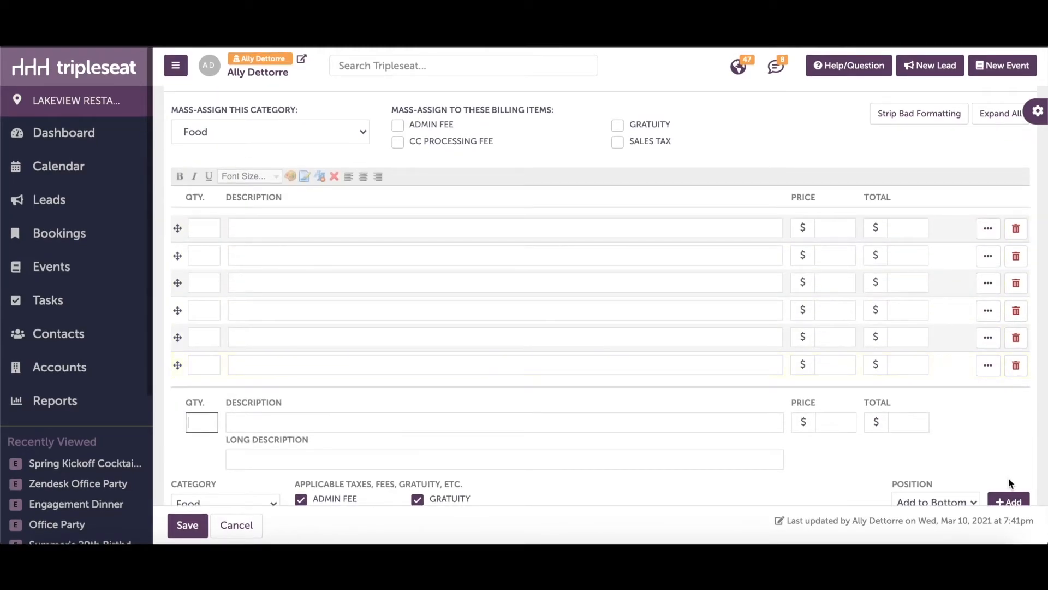
Fill the first four line items with "Dinner Menu", "First Course", the Avila Caesar Salad and the Mediterranean Salad descriptions
click(517, 227)
text(Dinner Menu)
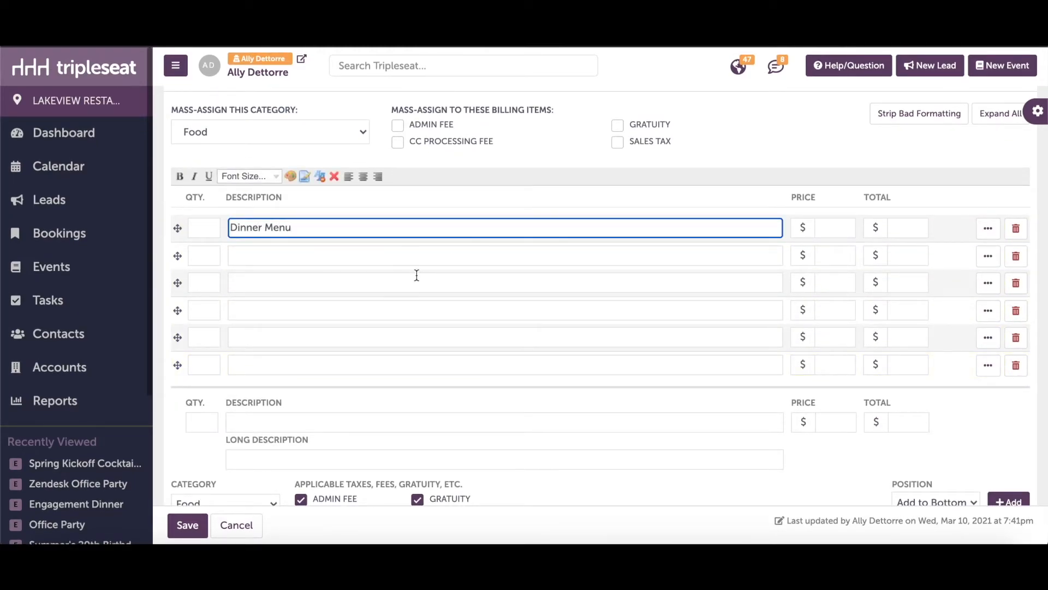
click(401, 256)
text(First Course)
click(362, 284)
text(Avila Caesar Salad, Brioche Croutons, White Anchovies Mediterranean Salad, Cucumber, Tomatoes, Red Onions, Olives, Manouri Cheese)
triple_click(629, 298)
key(ctrl+x)
click(420, 312)
key(ctrl+v)
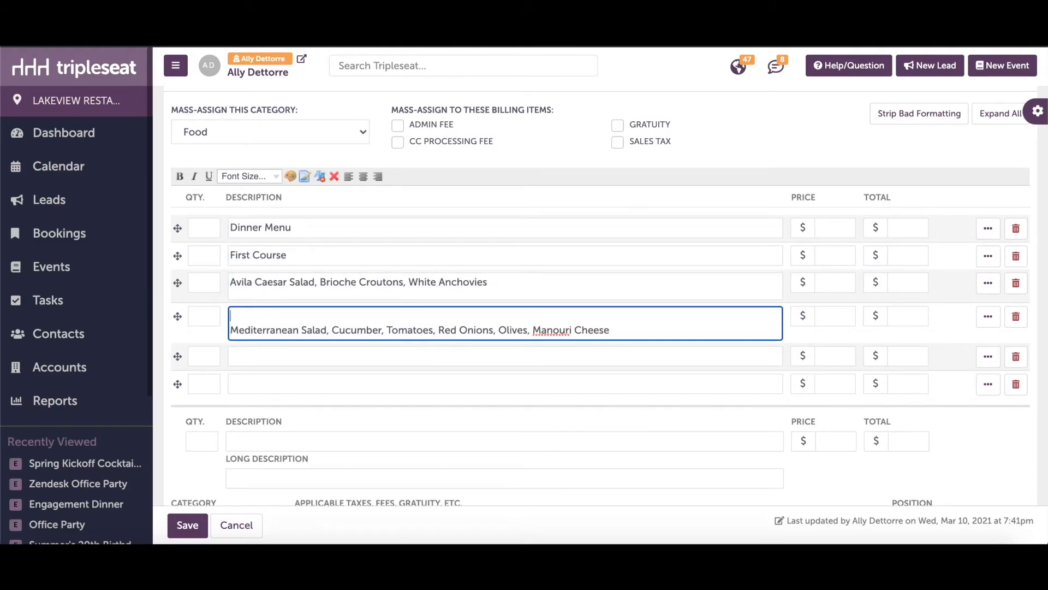
key(Delete)
Enter the line items "Add Ons", "Chicken", "Steak" and "Entrees" below the salads
click(345, 343)
text(Add Ons)
click(323, 371)
text(Chicken)
click(292, 423)
text(Steak)
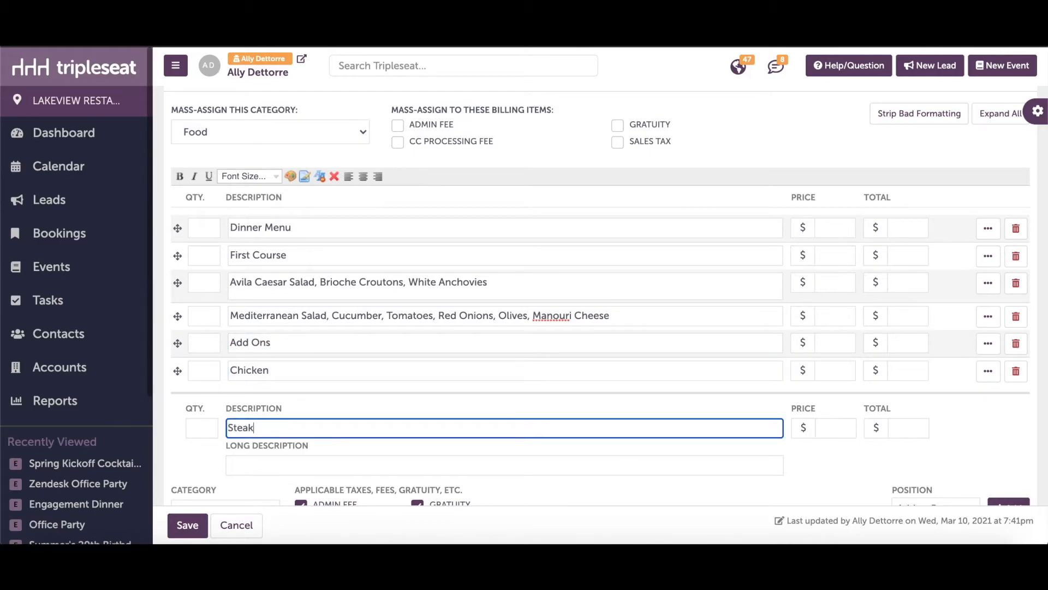
scroll(889, 461, down, 1)
click(1007, 466)
scroll(441, 386, down, 1)
click(354, 329)
text(Entrees)
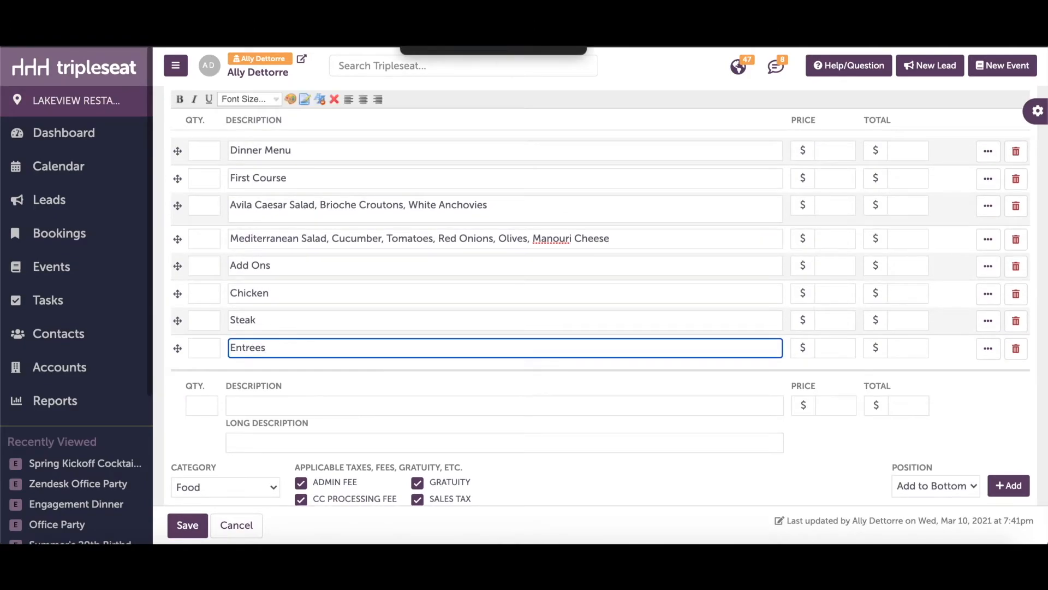
Enter "Beverage Add Ons" as the line item after Tiramisu and add a "Champagne" item below it
text(Beverage Add Ons)
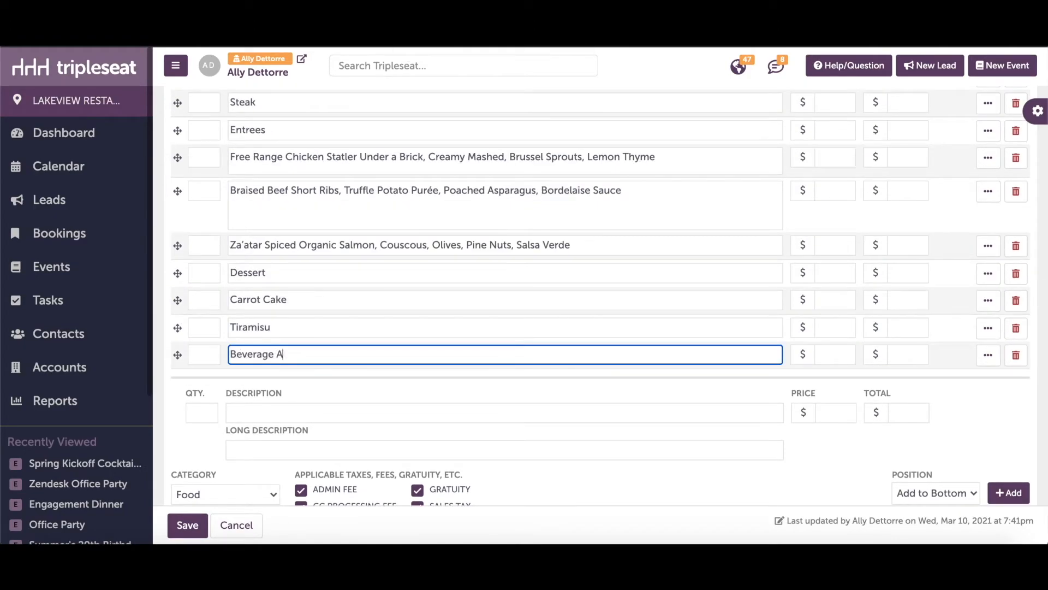
click(288, 410)
text(Champagne)
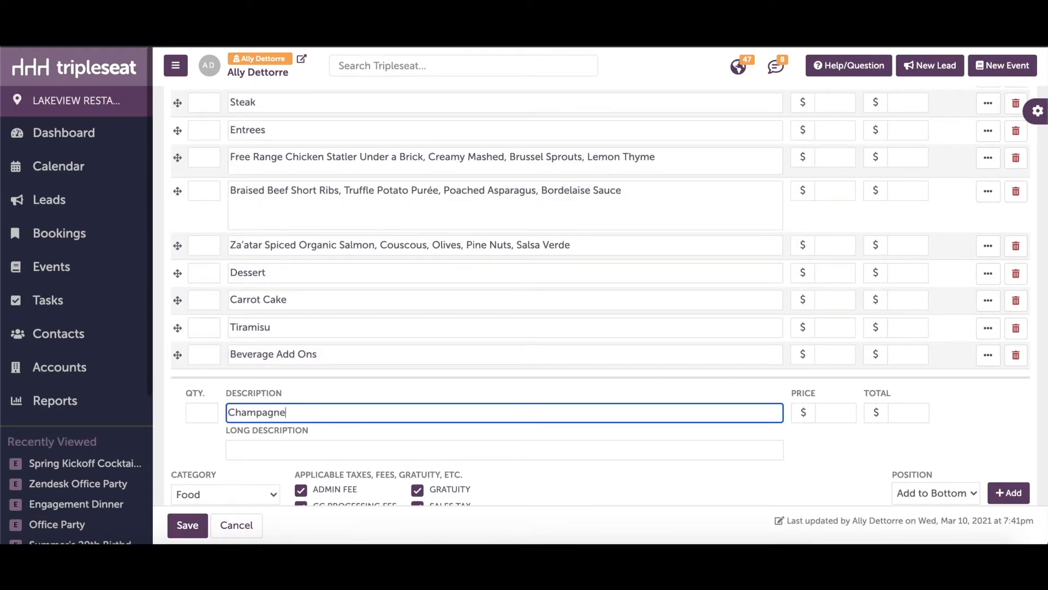
click(999, 492)
Make the First Course, Add Ons, Entrees, Dessert and Beverage Add Ons headings bold
scroll(393, 301, up, 5)
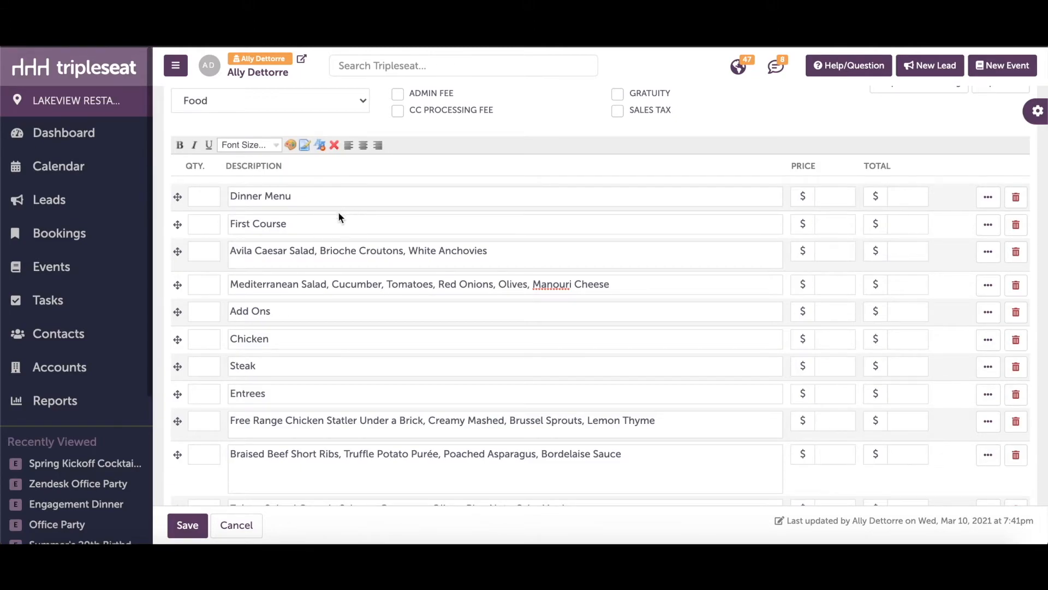
drag(338, 224, 199, 216)
key(ctrl+b)
drag(292, 310, 213, 306)
key(ctrl+b)
drag(283, 392, 213, 382)
key(ctrl+b)
scroll(222, 389, down, 2)
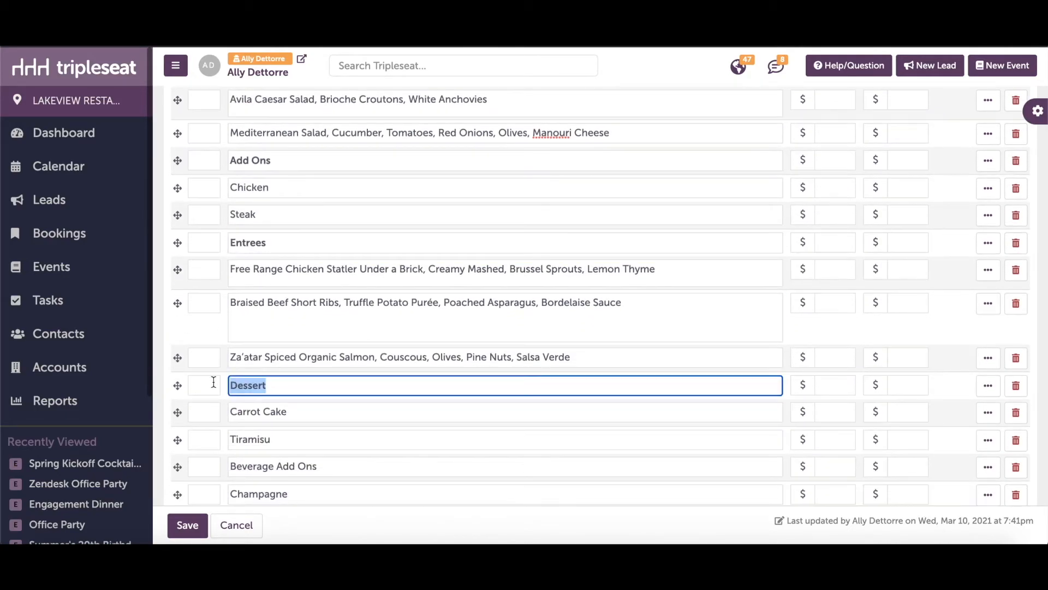
key(ctrl+b)
scroll(213, 381, down, 2)
drag(327, 374, 195, 375)
key(ctrl+b)
Set the prices of Dinner Menu to $95, Chicken to $7 and Steak to $10
scroll(197, 365, up, 5)
click(835, 219)
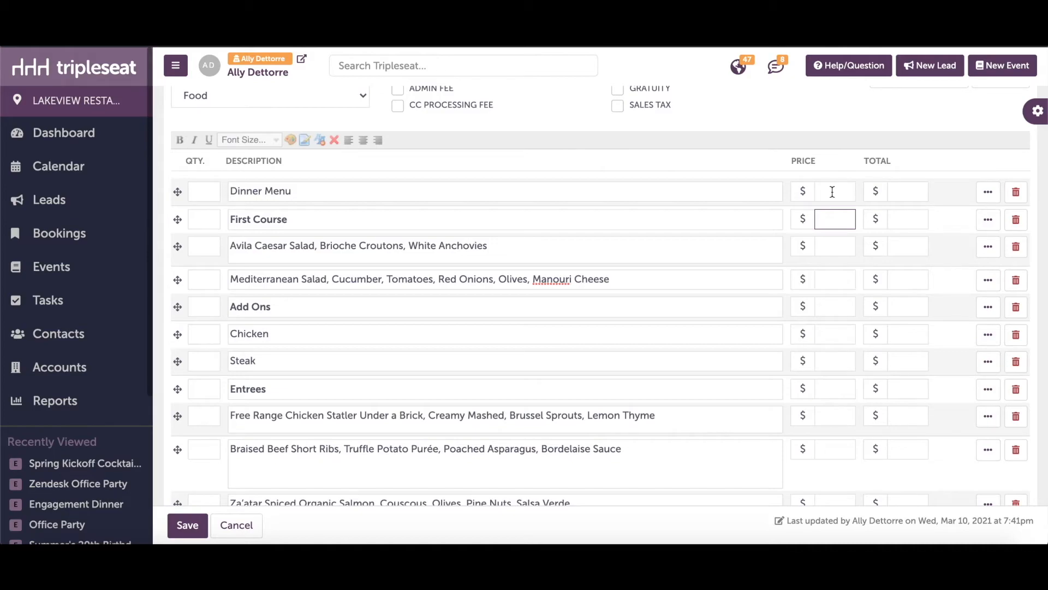
click(832, 191)
text(9)
text(5)
click(833, 332)
text(7)
click(835, 358)
text(10)
Set the prices of Champagne to $25 and Wine + Beer to $20
scroll(835, 361, down, 5)
click(835, 366)
text(25)
click(835, 423)
text(20)
scroll(647, 469, down, 1)
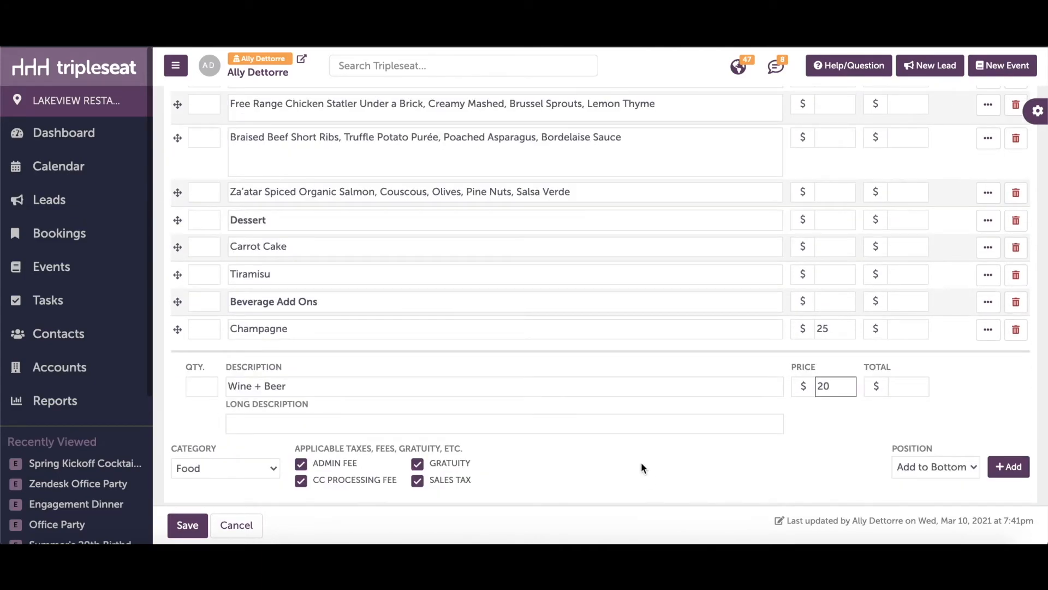
Expand the Champagne item's details and set its category to Beverage
click(990, 330)
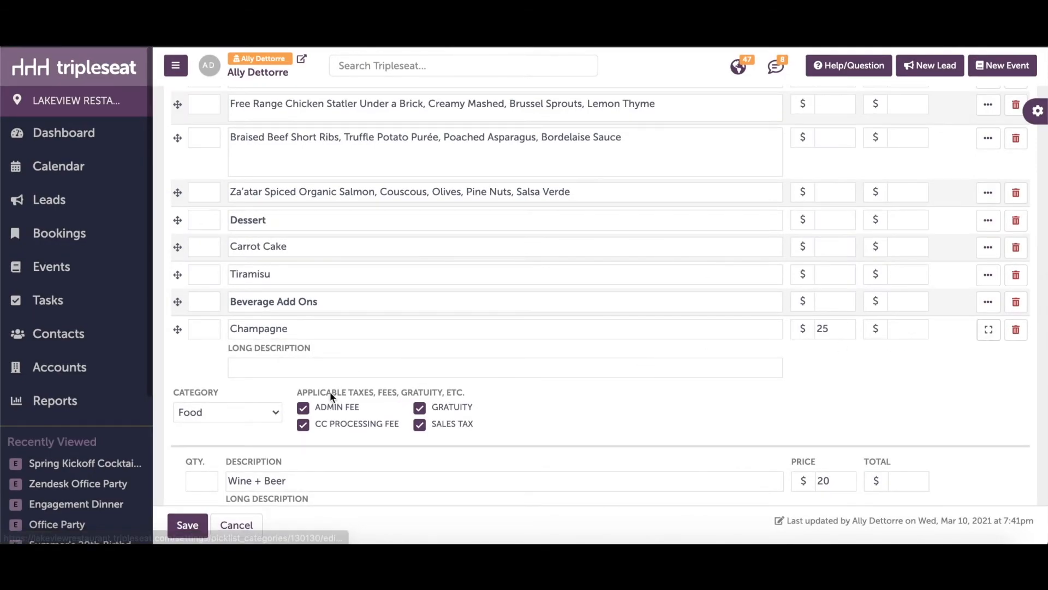
click(256, 412)
click(240, 385)
Set the Wine + Beer item's category to Beverage, add it to the end of the list and save the picklist
scroll(468, 402, down, 3)
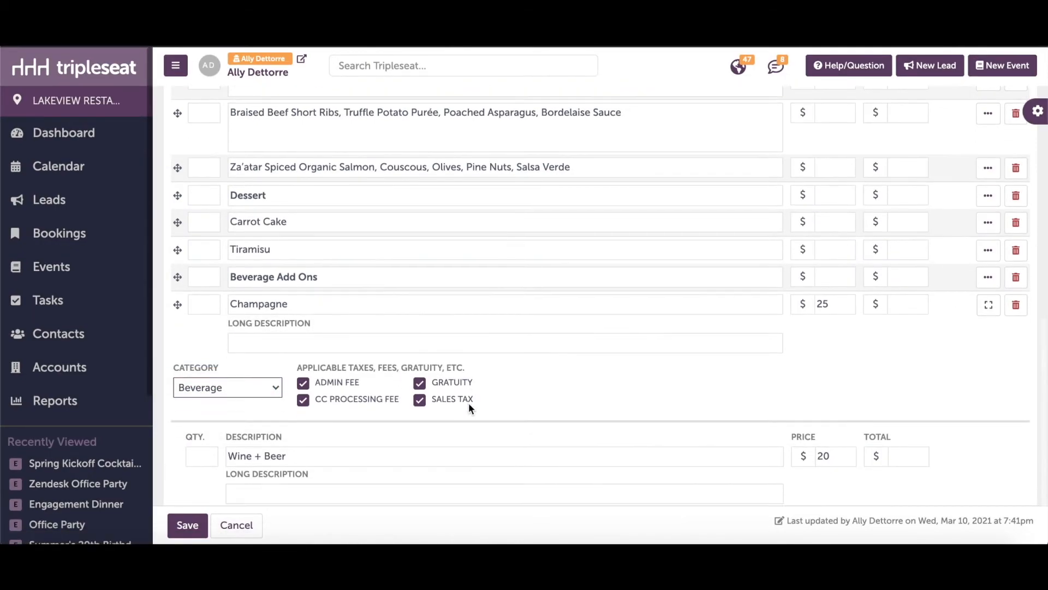
click(230, 467)
click(237, 446)
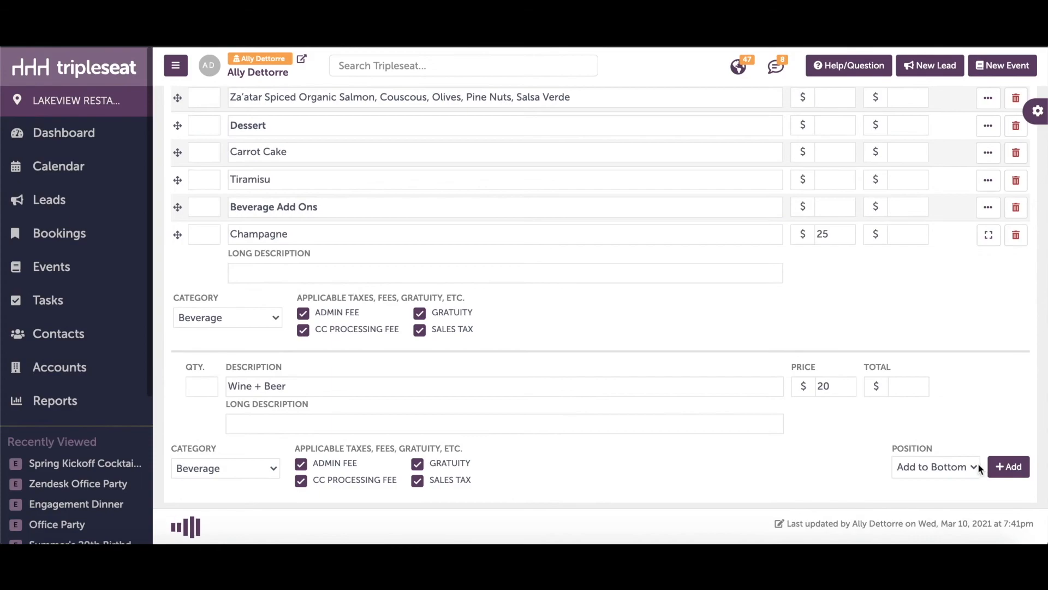
click(1008, 467)
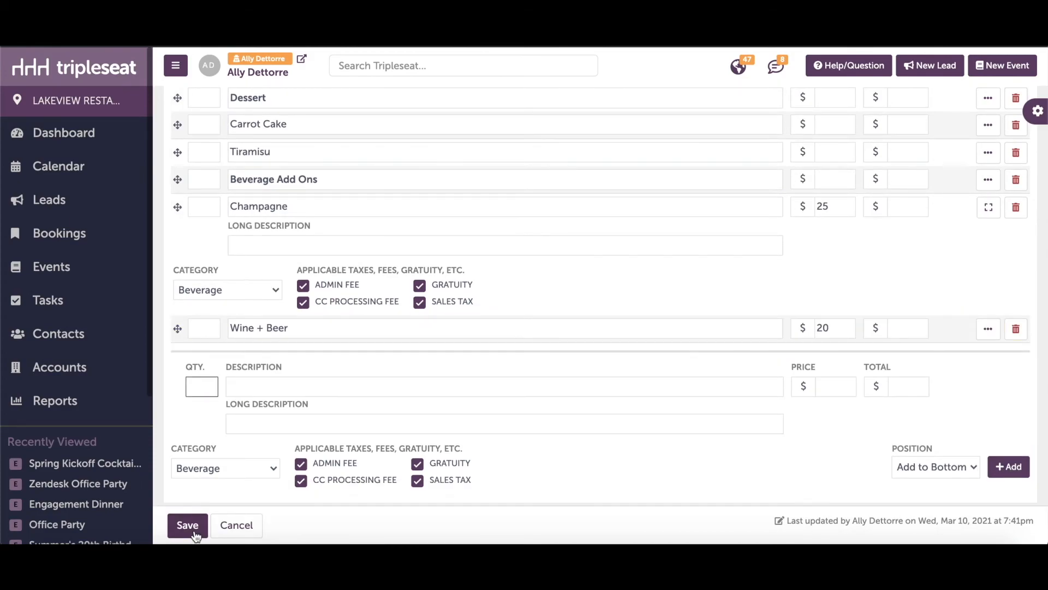
click(188, 525)
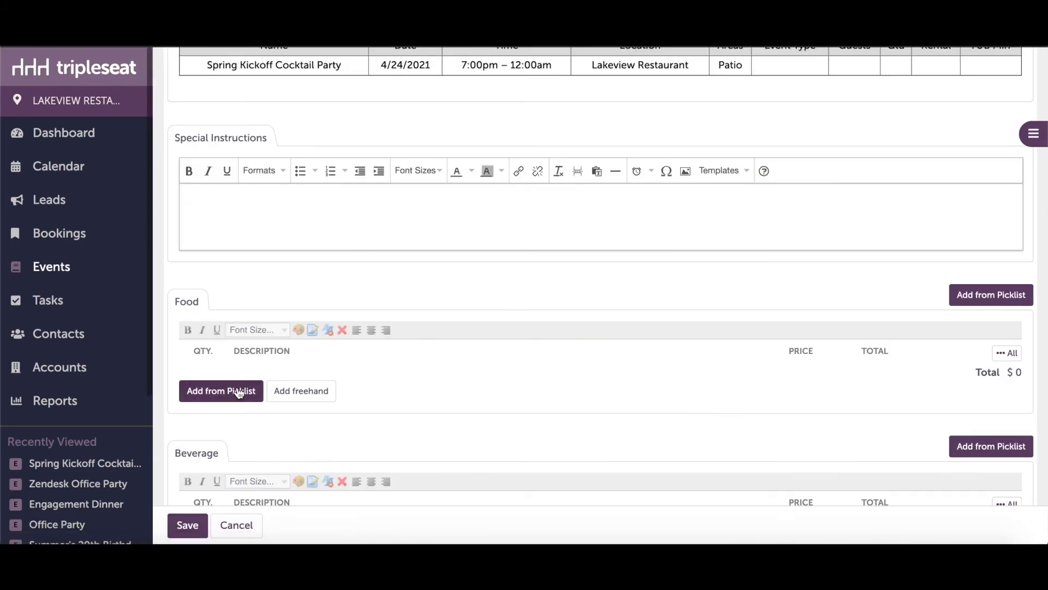
Open the picklist selection for the event document's Food section and expand the $95 Dinner Menu items
click(224, 389)
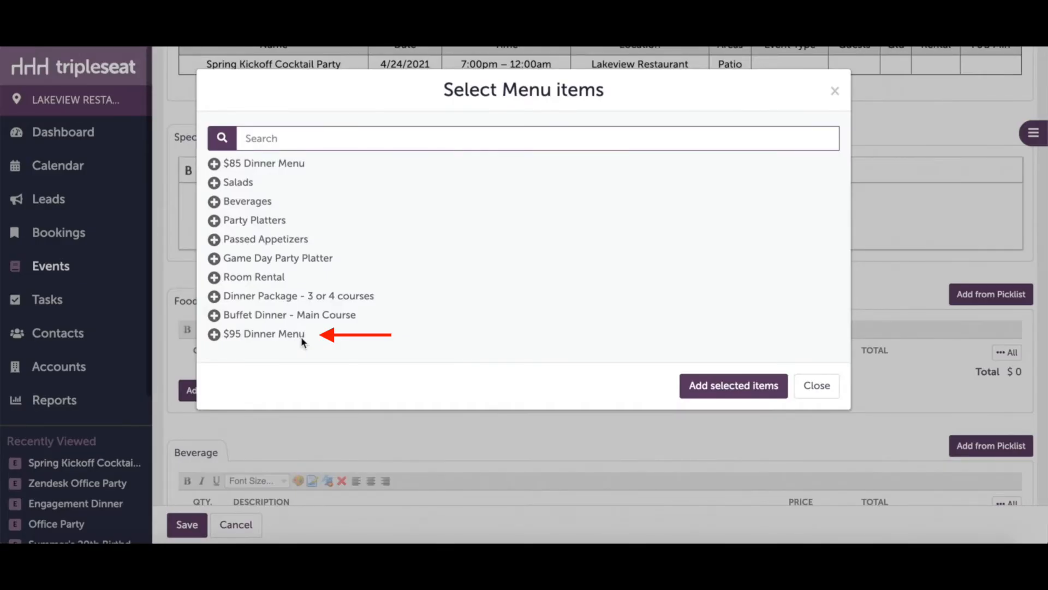
click(277, 336)
scroll(434, 416, down, 5)
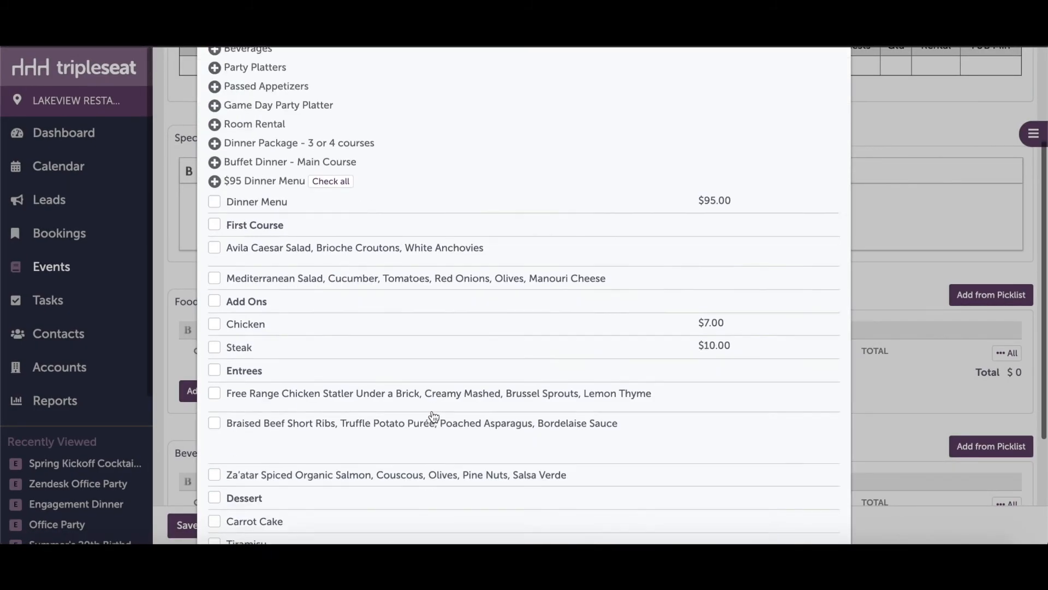